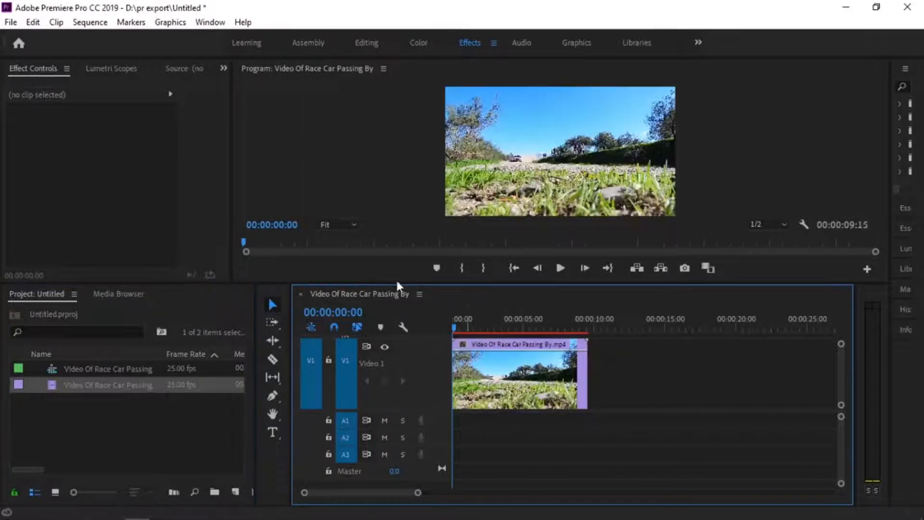
# Trim the end of the race car clip to 00:00:05:14 and return the playhead to the sequence start
pyautogui.moveTo(453, 328); pyautogui.dragTo(532, 358)
pyautogui.moveTo(585, 380); pyautogui.dragTo(531, 383)
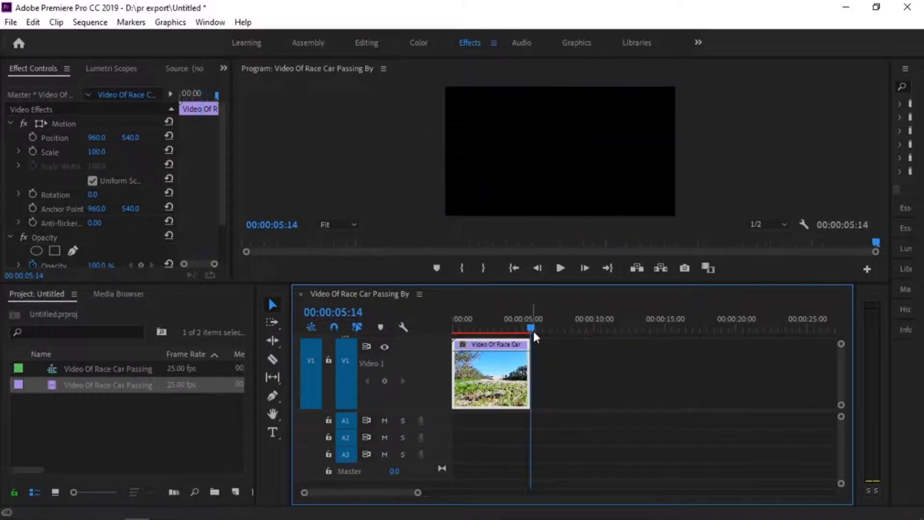
pyautogui.moveTo(532, 326); pyautogui.dragTo(377, 351)
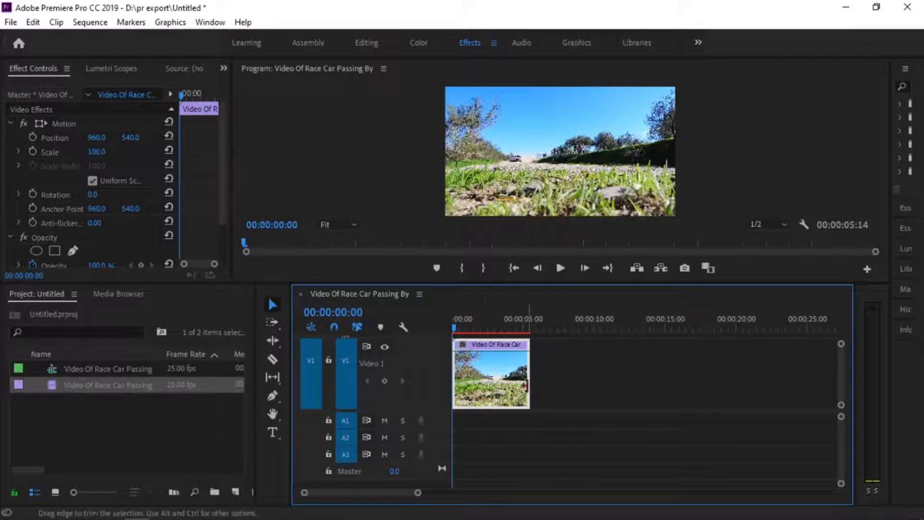
# Import the videoplayback (3) file from Downloads and place it on the timeline after the race car clip
pyautogui.doubleClick(144, 437)
pyautogui.doubleClick(162, 203)
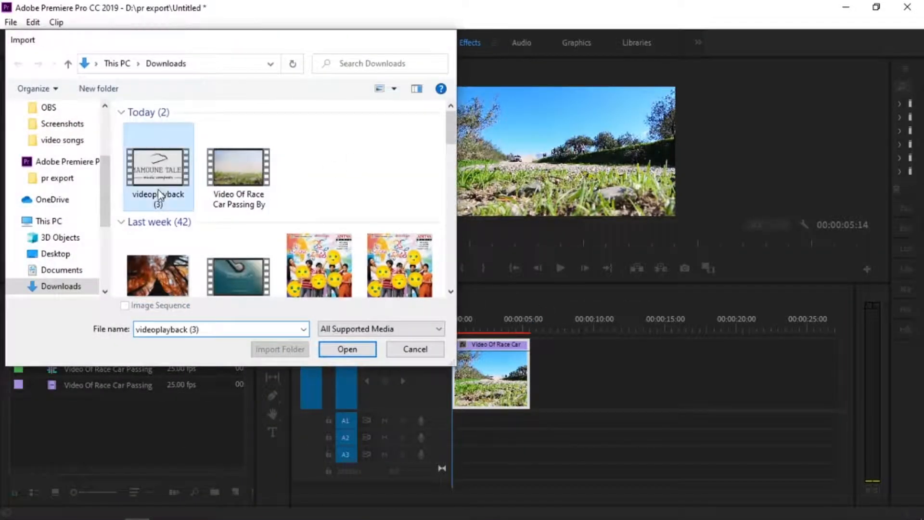
pyautogui.moveTo(105, 400); pyautogui.dragTo(652, 393)
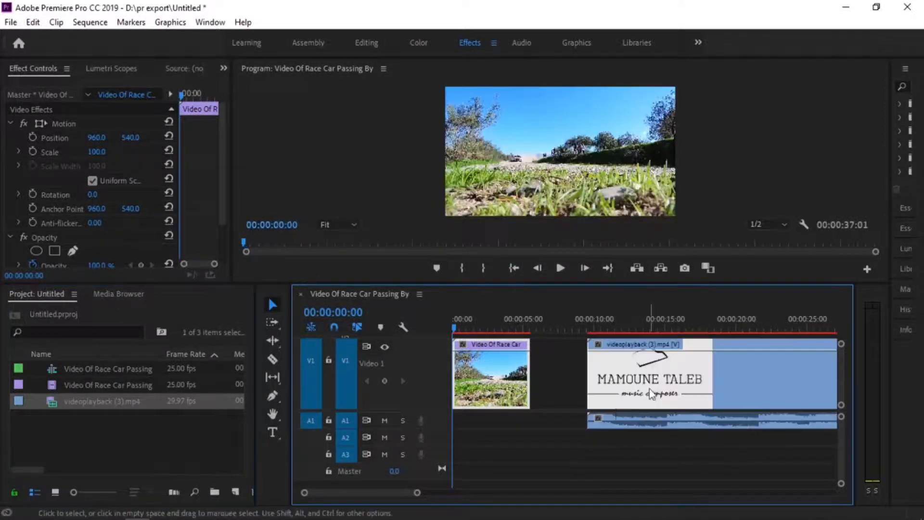
# Unlink the videoplayback (3) clip's video from its audio and clear only the video part from the timeline
pyautogui.rightClick(654, 380)
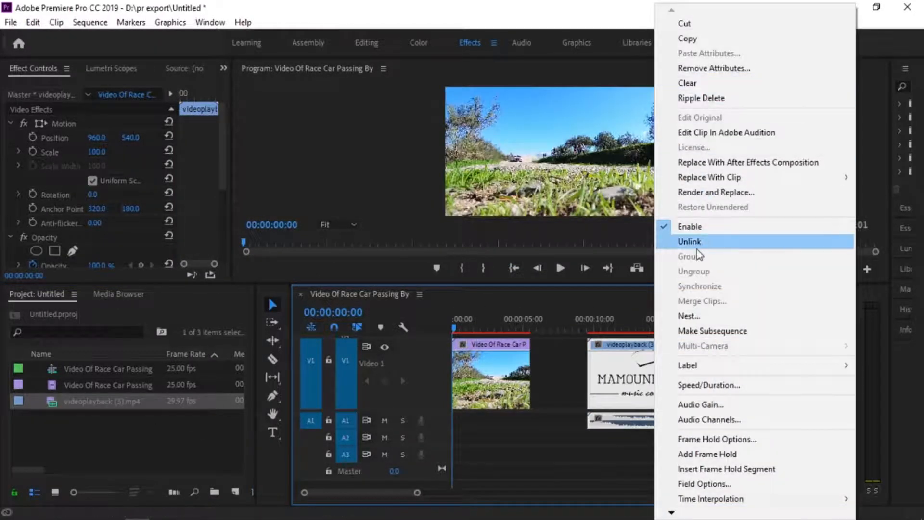
pyautogui.click(697, 246)
pyautogui.rightClick(665, 361)
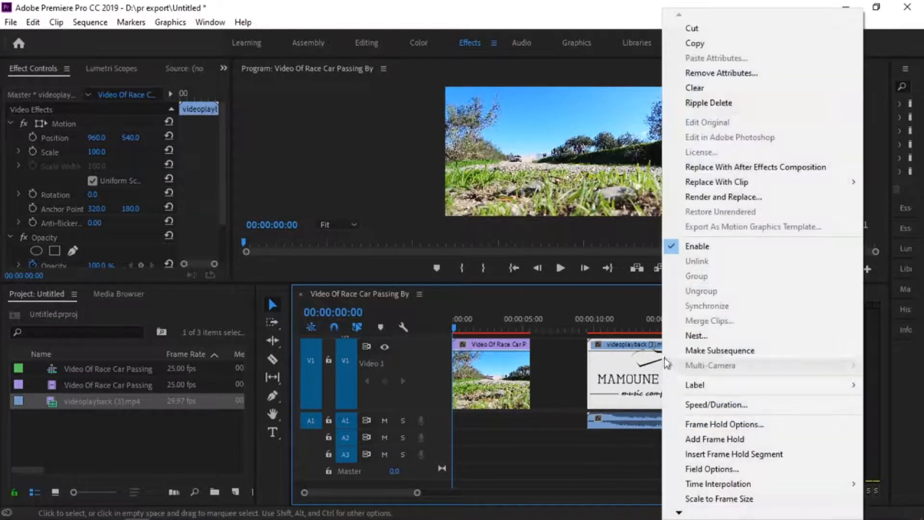
pyautogui.click(743, 87)
# Align the audio clip under the race car clip, ending at the same point, and play back the sequence
pyautogui.moveTo(685, 422); pyautogui.dragTo(552, 428)
pyautogui.moveTo(472, 421); pyautogui.dragTo(530, 420)
pyautogui.click(559, 268)
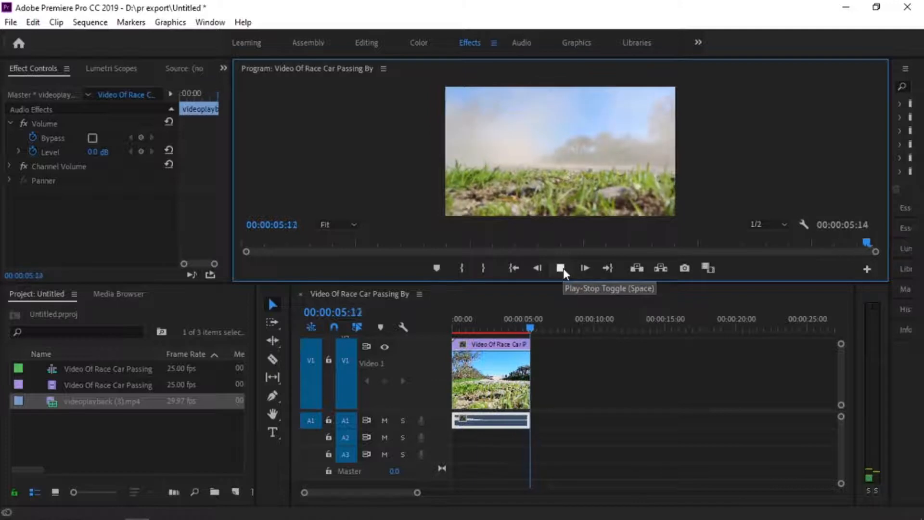
# Extend the audio clip, shift it earlier to use another passage, and trim it to the race car clip's length
pyautogui.click(527, 420)
pyautogui.moveTo(526, 420); pyautogui.dragTo(685, 433)
pyautogui.moveTo(529, 423); pyautogui.dragTo(642, 423)
pyautogui.moveTo(569, 420); pyautogui.dragTo(475, 422)
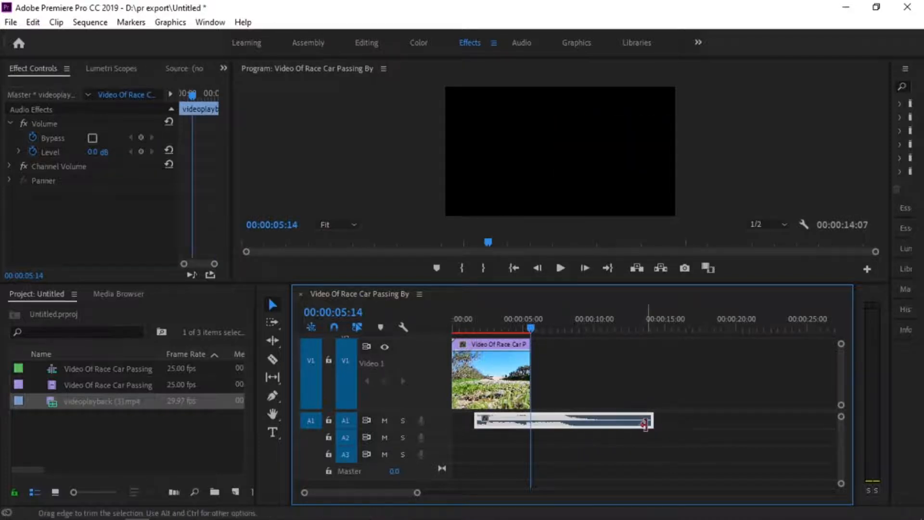
pyautogui.moveTo(645, 422); pyautogui.dragTo(530, 420)
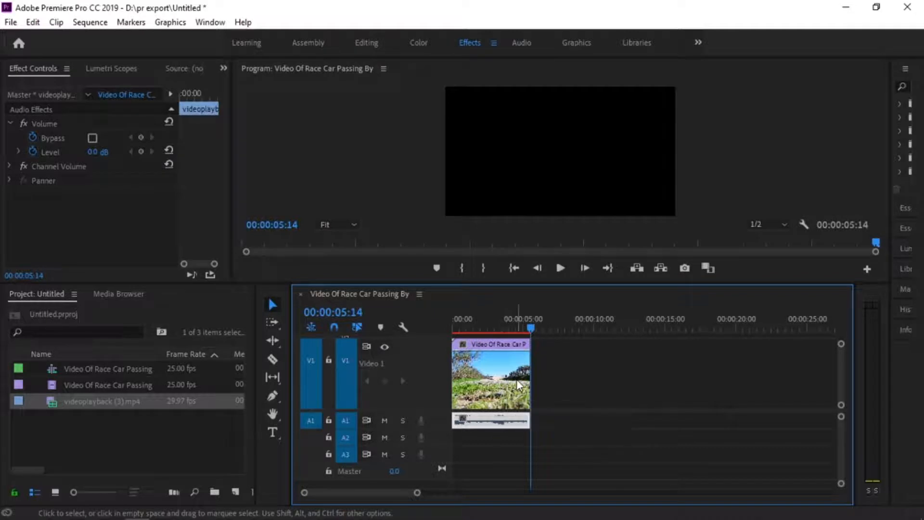
pyautogui.click(483, 371)
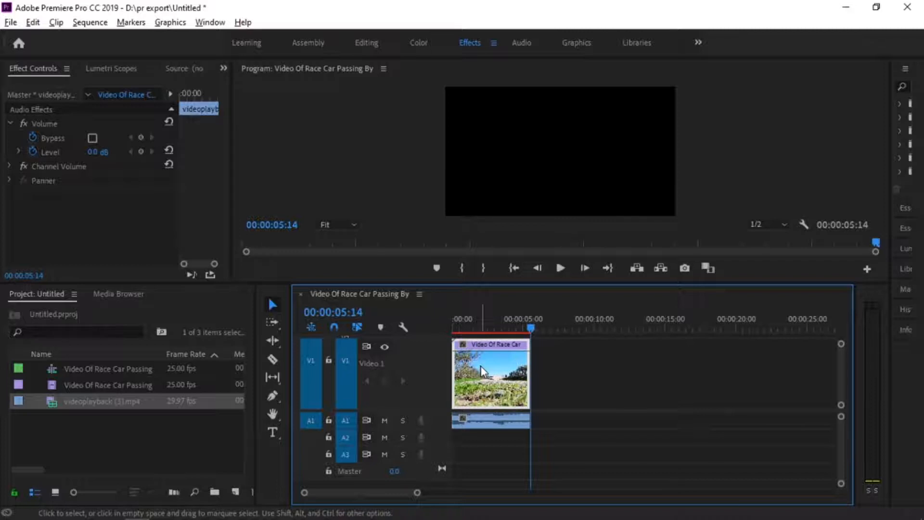
pyautogui.moveTo(483, 370); pyautogui.dragTo(599, 378)
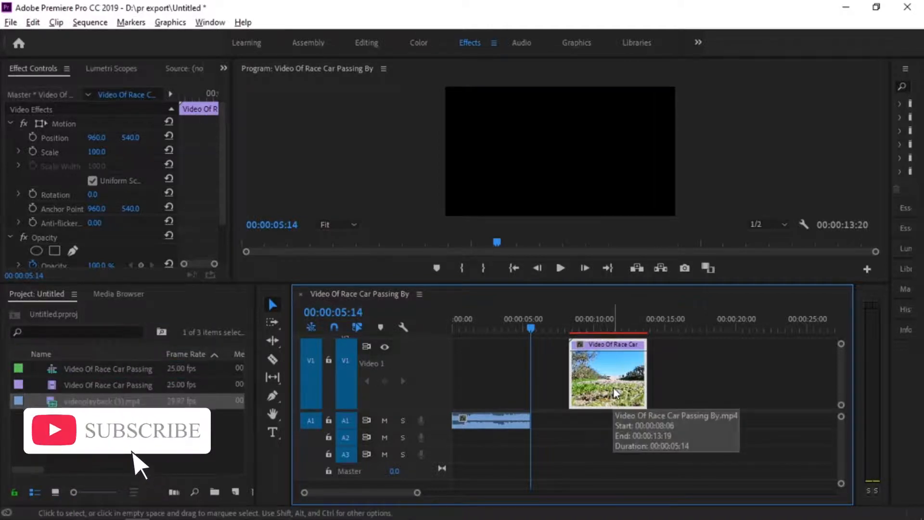
pyautogui.hotkey('ctrl', 'z')
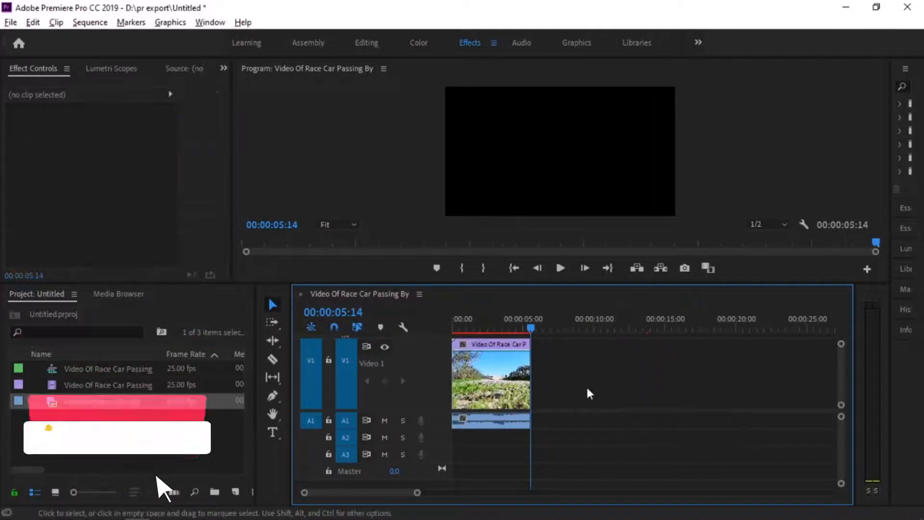
# Duplicate the race car clip on Video 1 after the original, leaving a gap of about one second
pyautogui.click(501, 383)
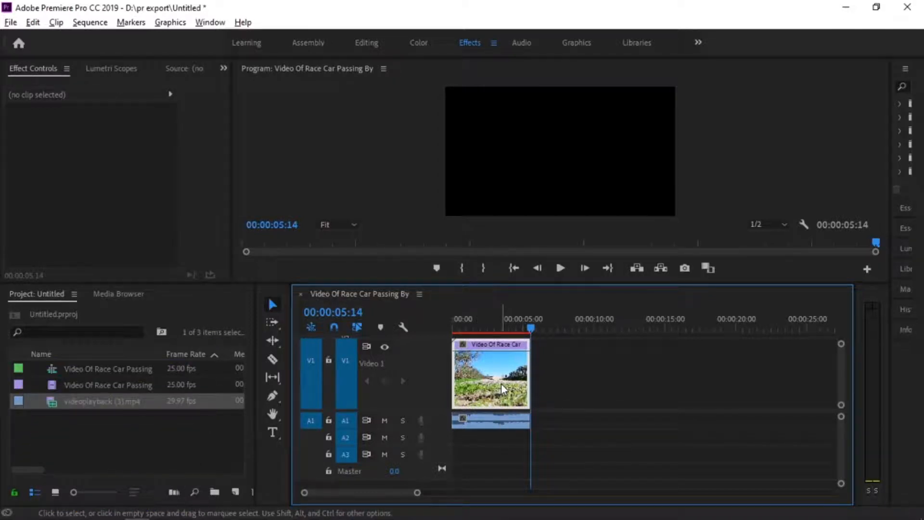
pyautogui.hotkey('ctrl', 'c')
pyautogui.hotkey('ctrl', 'v')
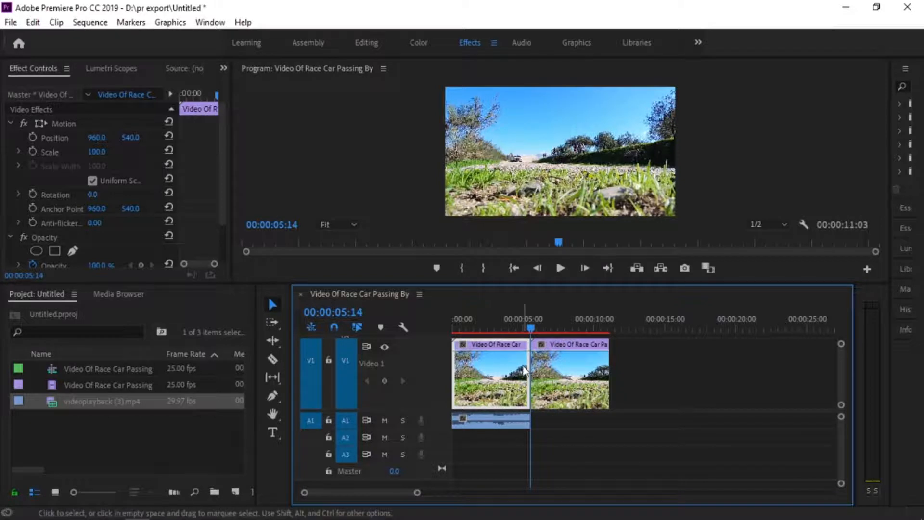
pyautogui.moveTo(557, 374); pyautogui.dragTo(576, 376)
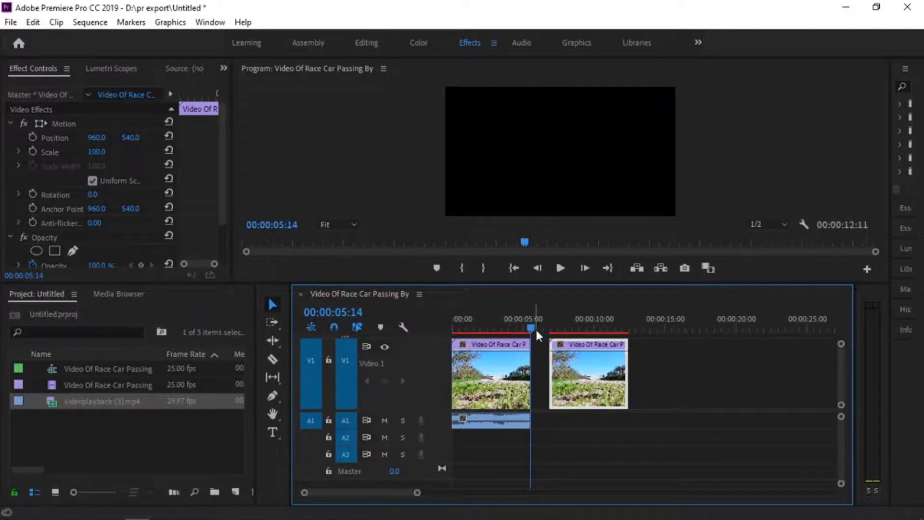
# Play the first race car clip from the sequence start and return the playhead to the beginning
pyautogui.moveTo(531, 328); pyautogui.dragTo(452, 356)
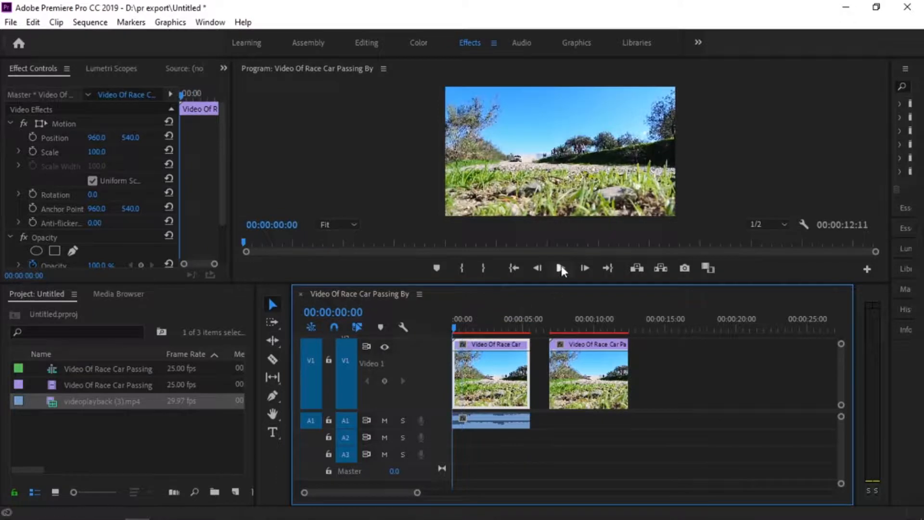
pyautogui.click(561, 268)
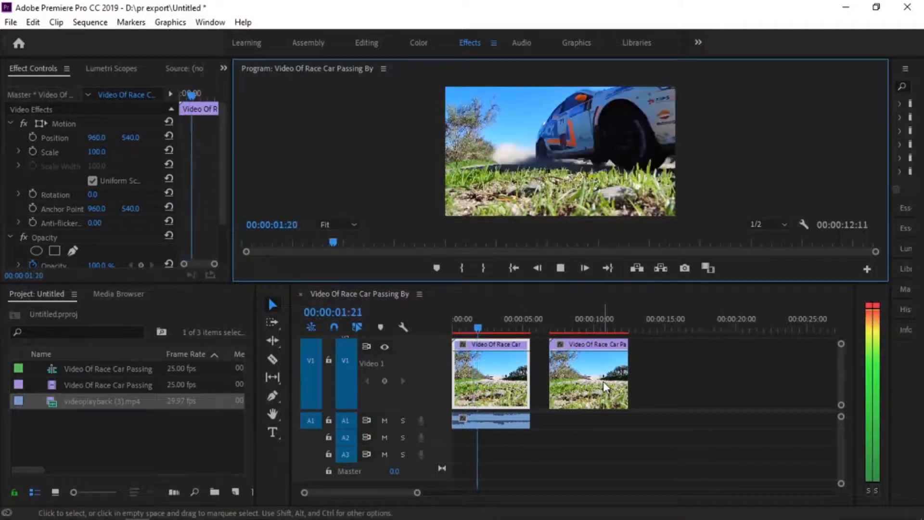
pyautogui.click(563, 267)
pyautogui.moveTo(536, 326); pyautogui.dragTo(450, 335)
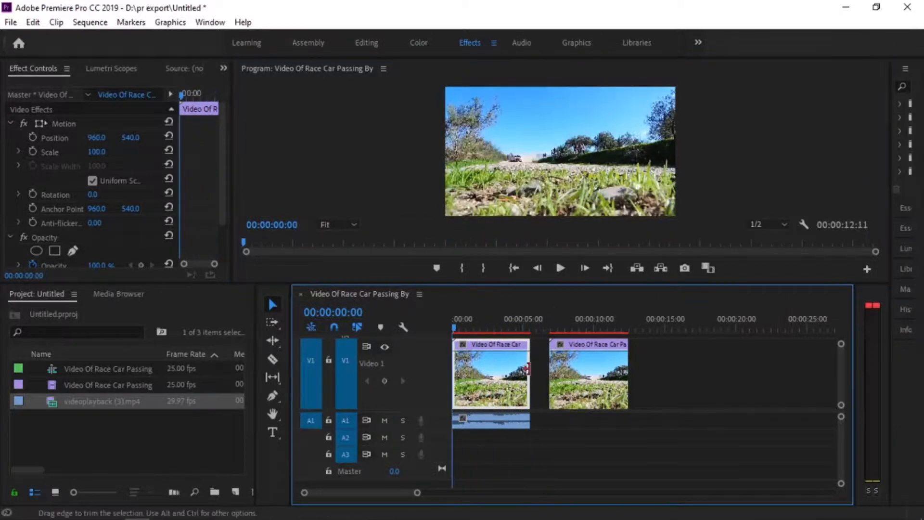
# Apply Reverse Speed to the duplicated race car clip in its Speed/Duration settings, keeping the speed at 100%
pyautogui.click(586, 371)
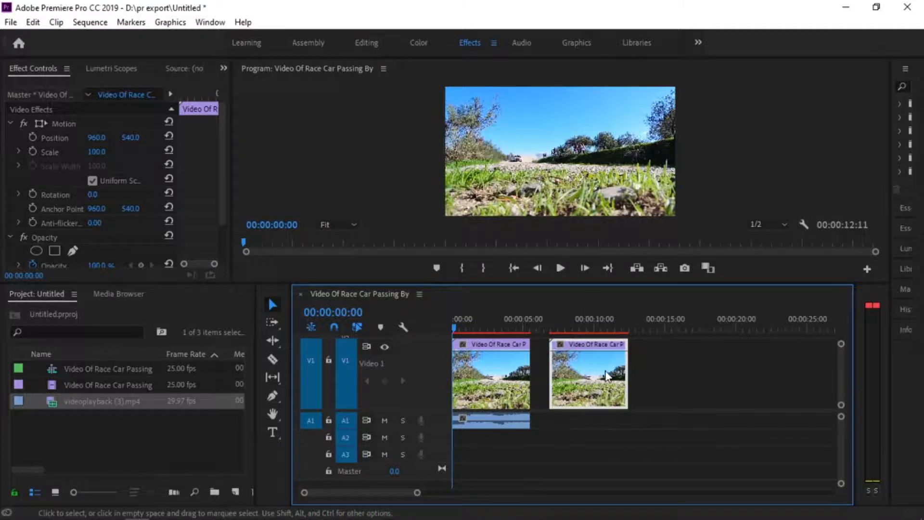
pyautogui.rightClick(591, 376)
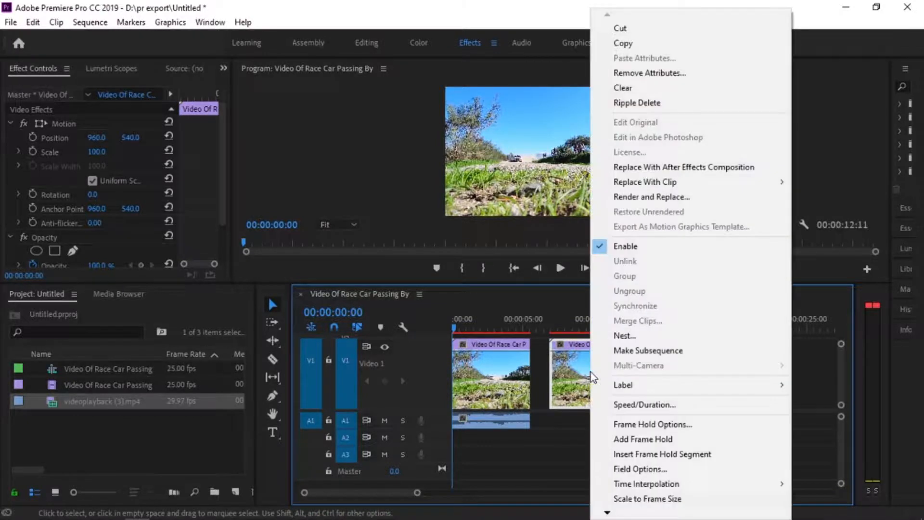
pyautogui.click(661, 405)
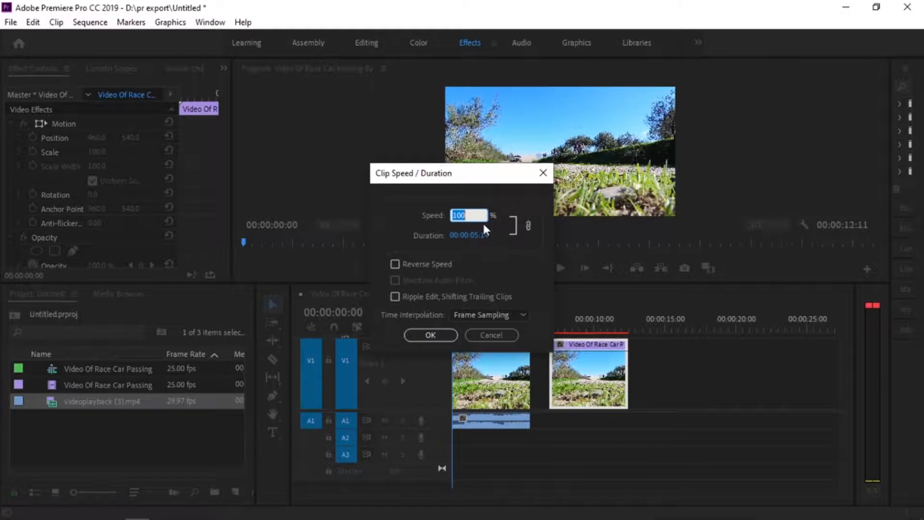
pyautogui.click(394, 264)
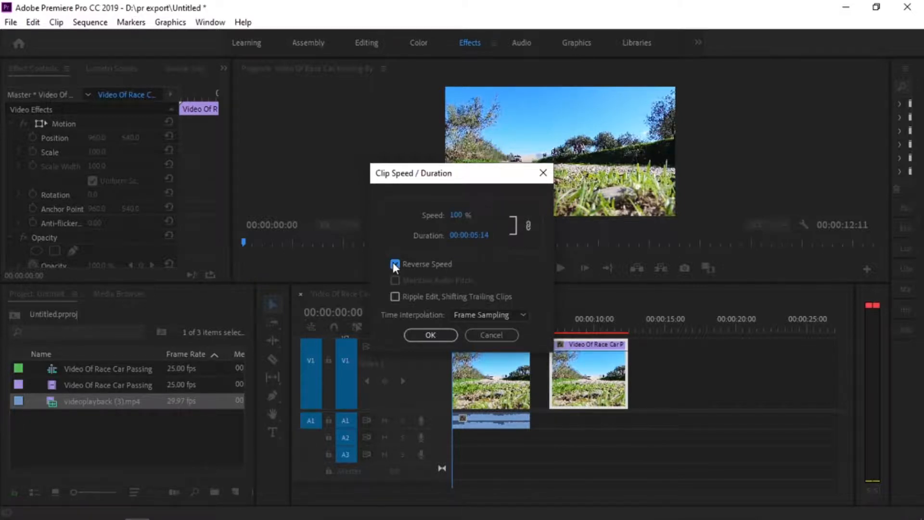
pyautogui.click(432, 335)
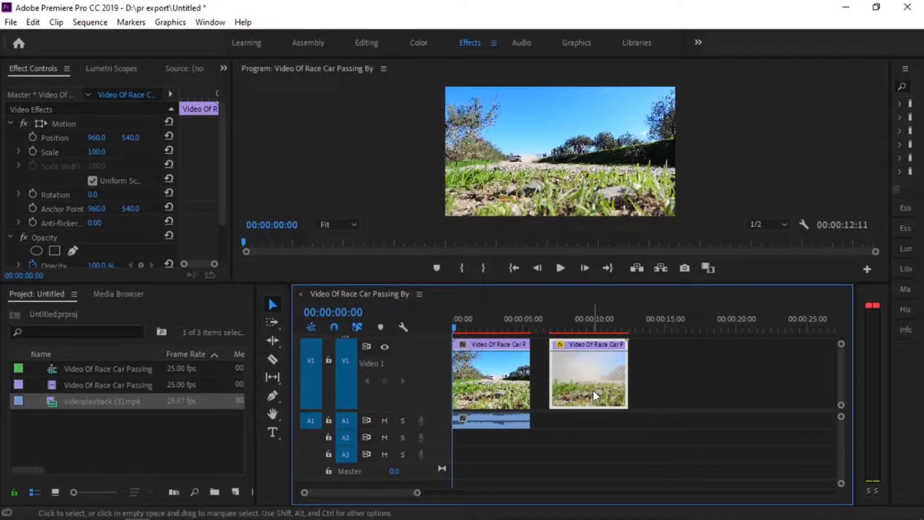
# Move the reversed clip directly against the first clip and duplicate the audio clip beneath it on A1
pyautogui.moveTo(593, 393); pyautogui.dragTo(575, 391)
pyautogui.click(509, 422)
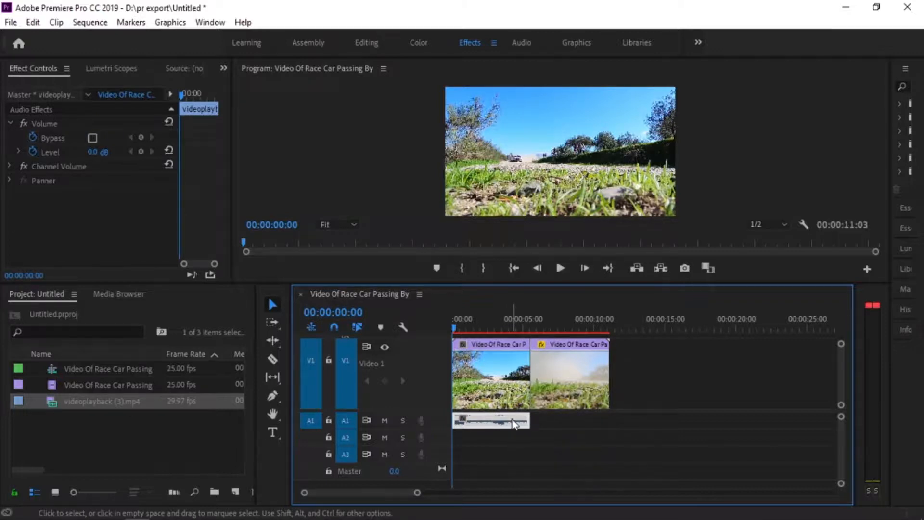
pyautogui.moveTo(513, 424); pyautogui.dragTo(594, 424)
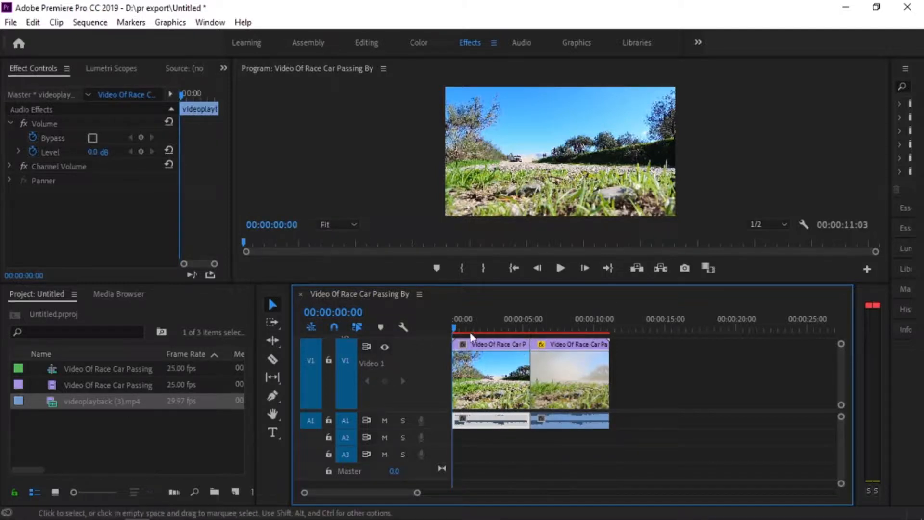
# Play the whole sequence from the start to review the reversed section, then return the playhead to the beginning
pyautogui.moveTo(452, 327); pyautogui.dragTo(554, 369)
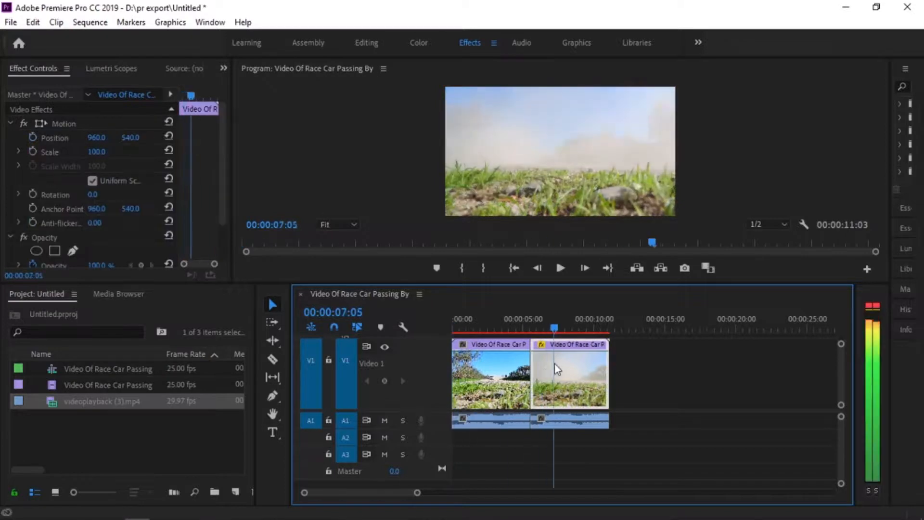
pyautogui.press('Home')
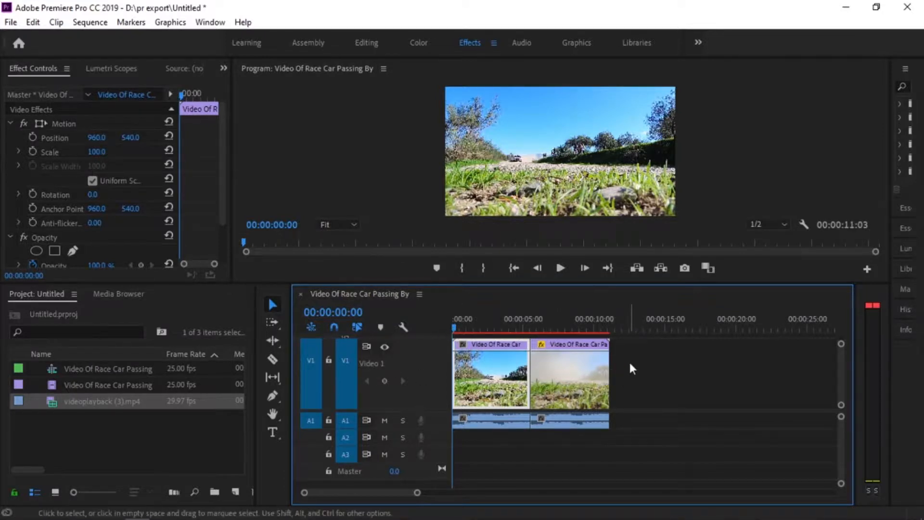
pyautogui.click(557, 273)
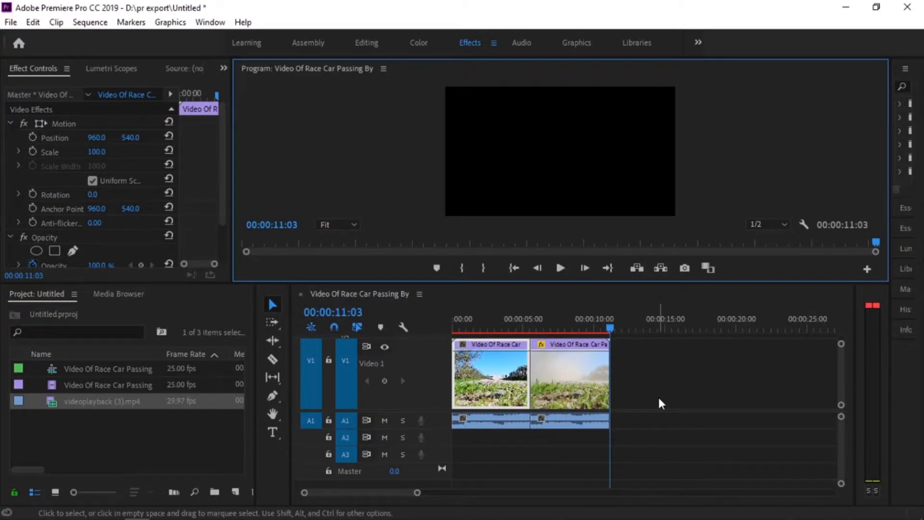
pyautogui.moveTo(607, 327); pyautogui.dragTo(431, 356)
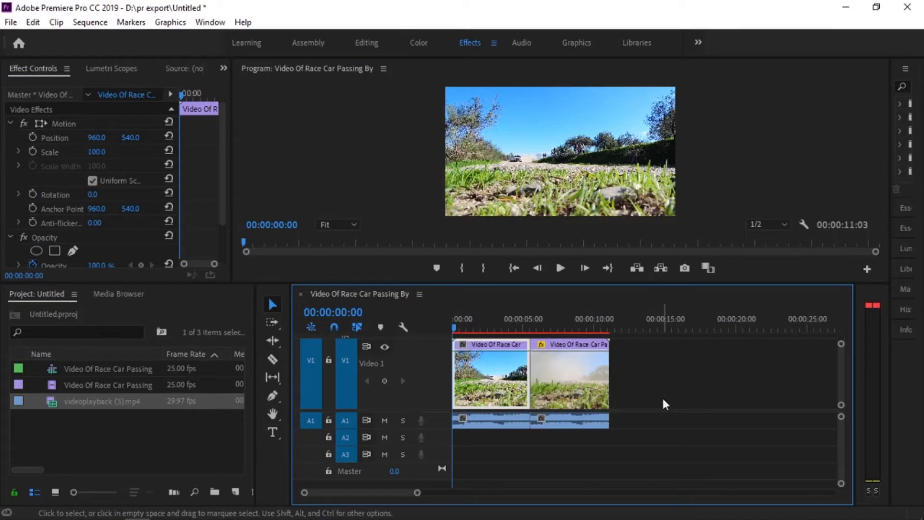
pyautogui.moveTo(188, 515)
pyautogui.click(161, 510)
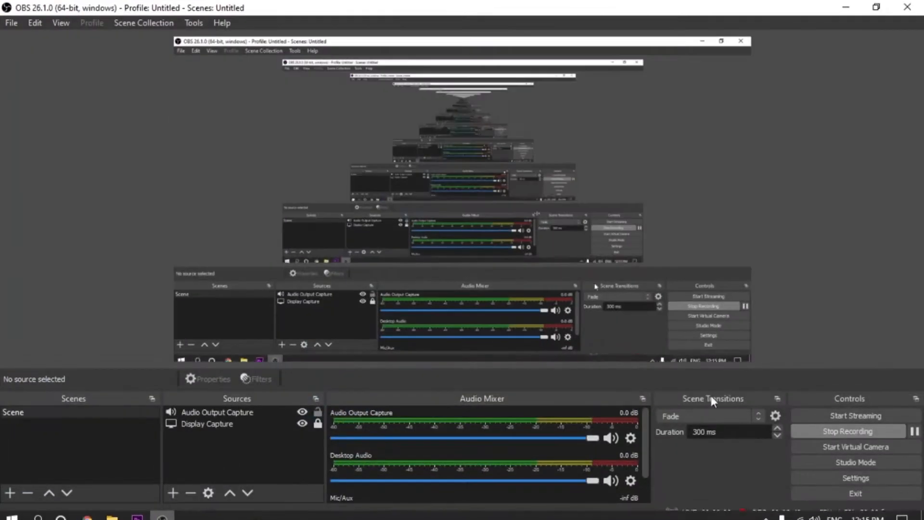
pyautogui.click(832, 425)
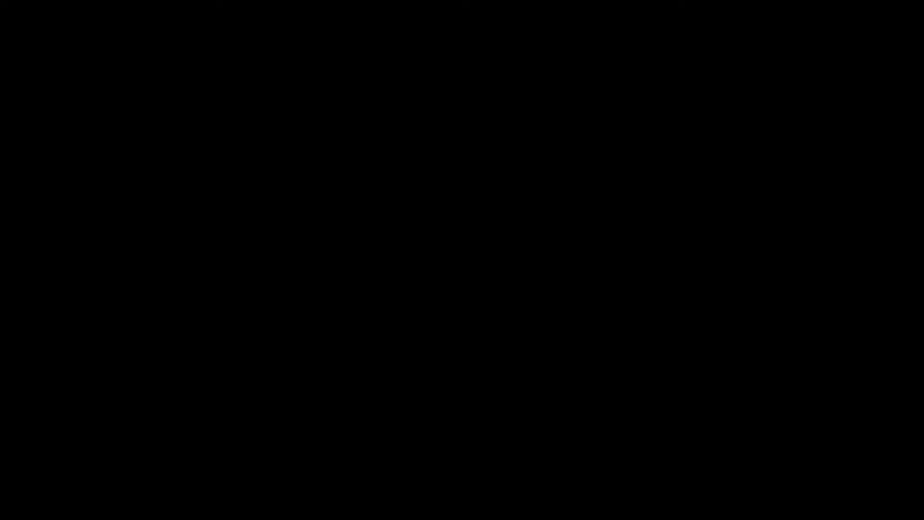